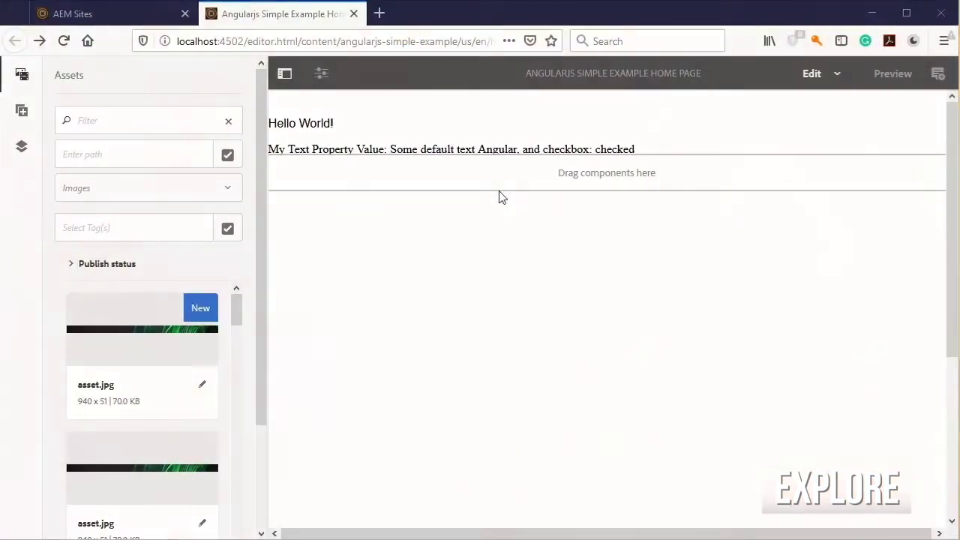
- Append '- another change' to the Basic Component's text, untick its checkbox, and confirm
{"action": "double_click", "coordinate": [484, 154]}
{"action": "left_click", "coordinate": [466, 181]}
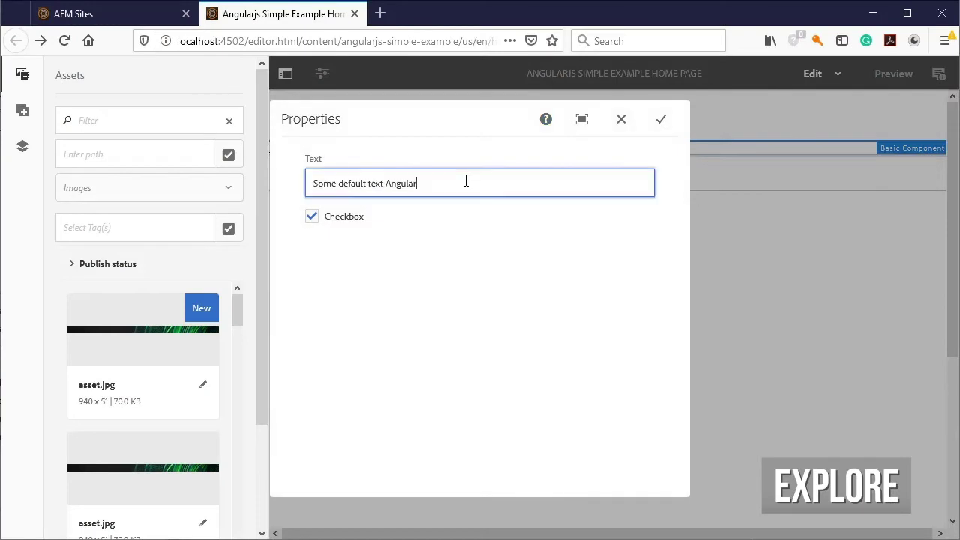
{"action": "type", "text": "- another change"}
{"action": "left_click", "coordinate": [320, 222]}
{"action": "left_click", "coordinate": [662, 119]}
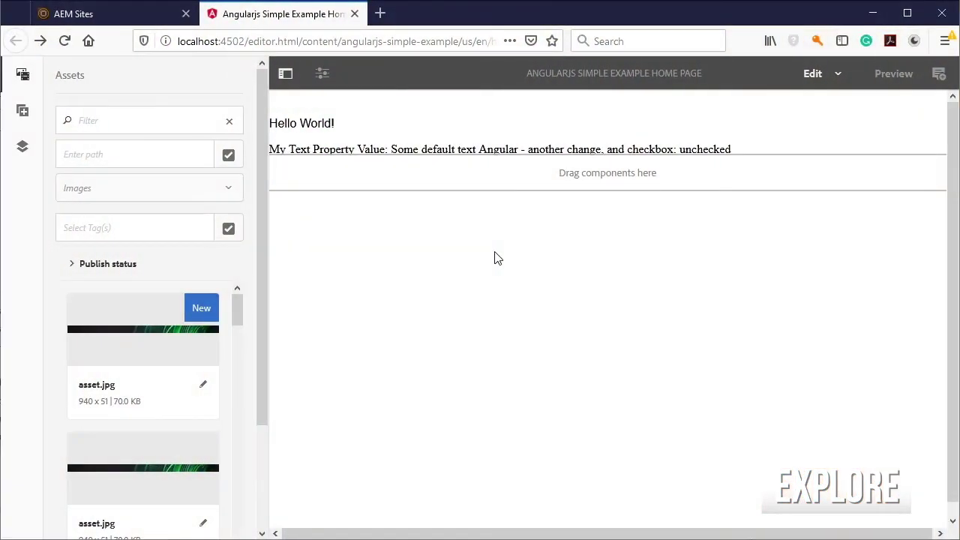
- With developer tools open, append '- yet another' to the component text and tick its checkbox
{"action": "key", "text": "ctrl+shift+e"}
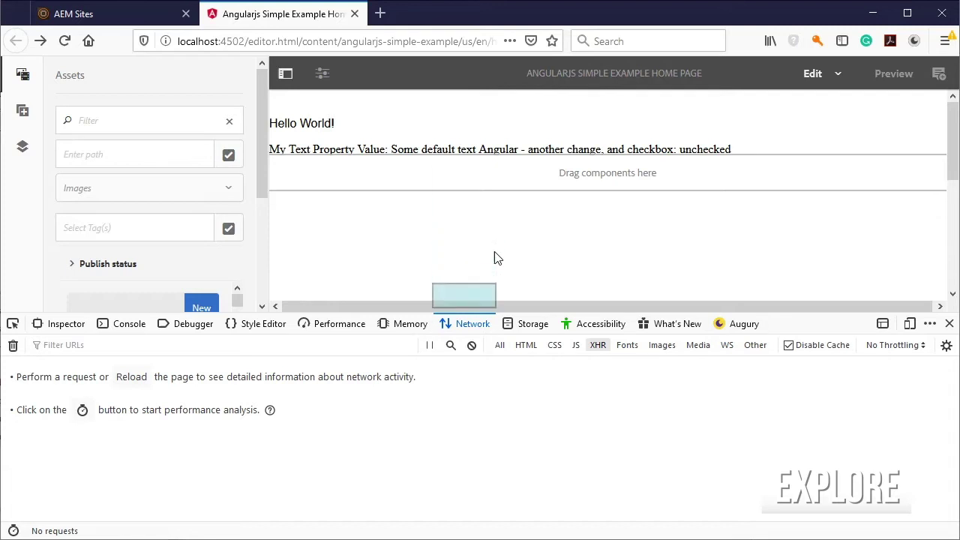
{"action": "double_click", "coordinate": [499, 159]}
{"action": "left_click", "coordinate": [499, 147]}
{"action": "type", "text": "- yet"}
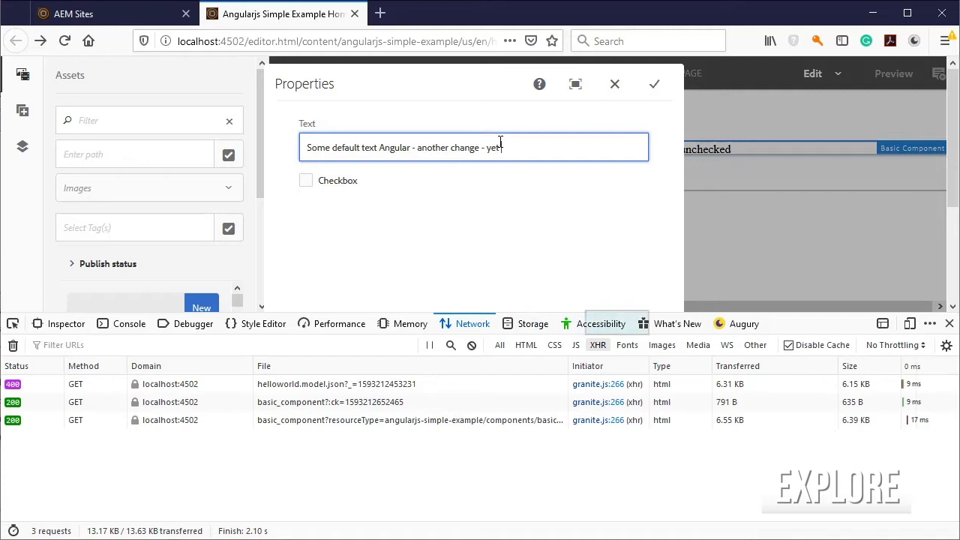
{"action": "type", "text": " another"}
{"action": "left_click", "coordinate": [306, 180]}
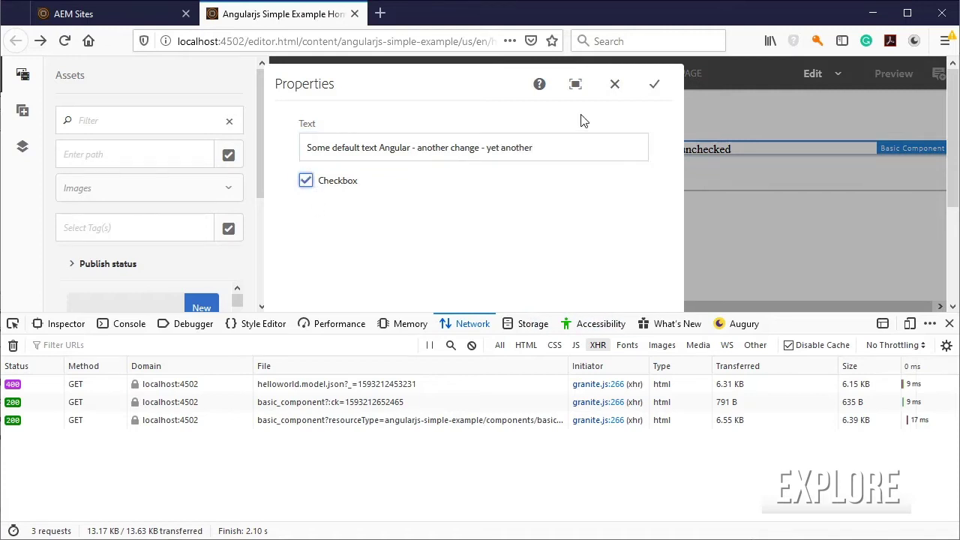
{"action": "left_click", "coordinate": [654, 84]}
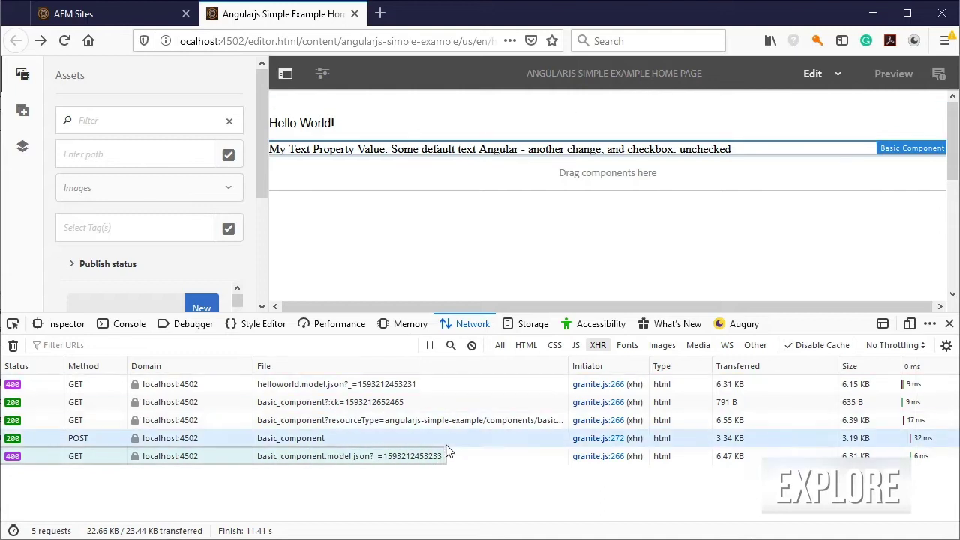
- Open the 400 basic_component.model.json request's response in a new tab
{"action": "left_click", "coordinate": [398, 460]}
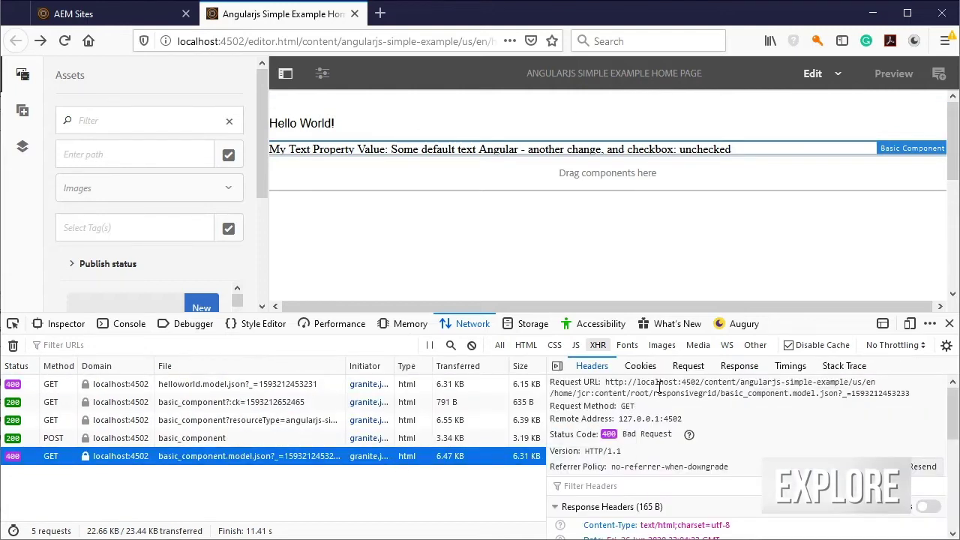
{"action": "left_click", "coordinate": [739, 366]}
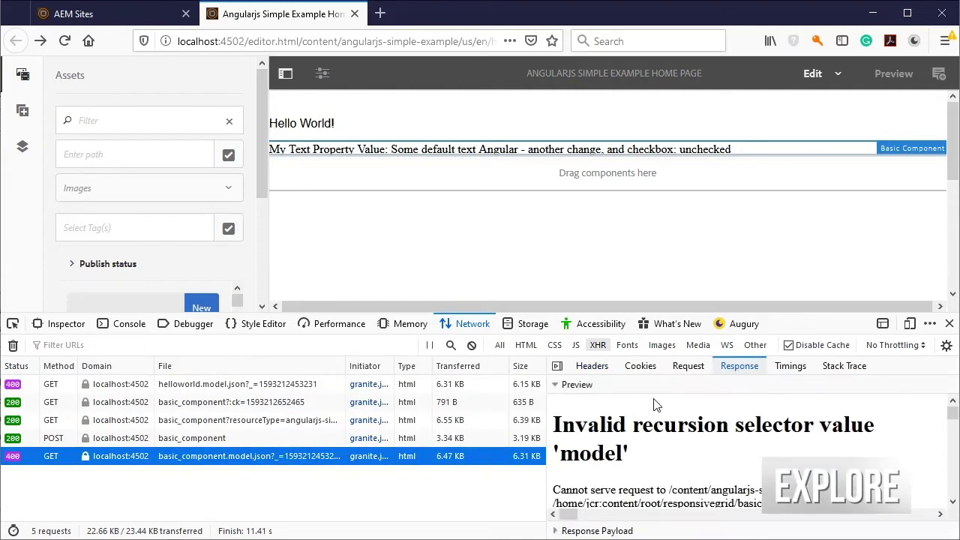
{"action": "right_click", "coordinate": [266, 460]}
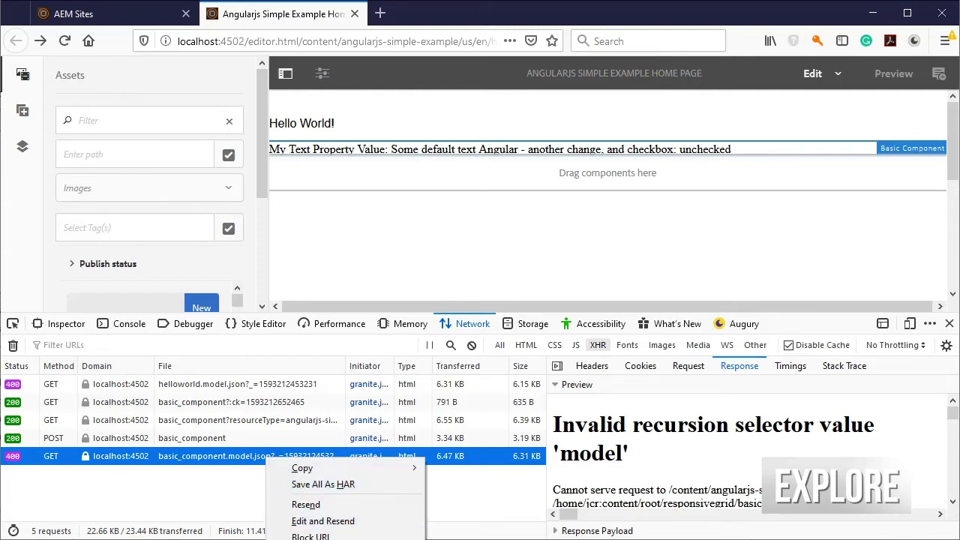
{"action": "left_click", "coordinate": [315, 539]}
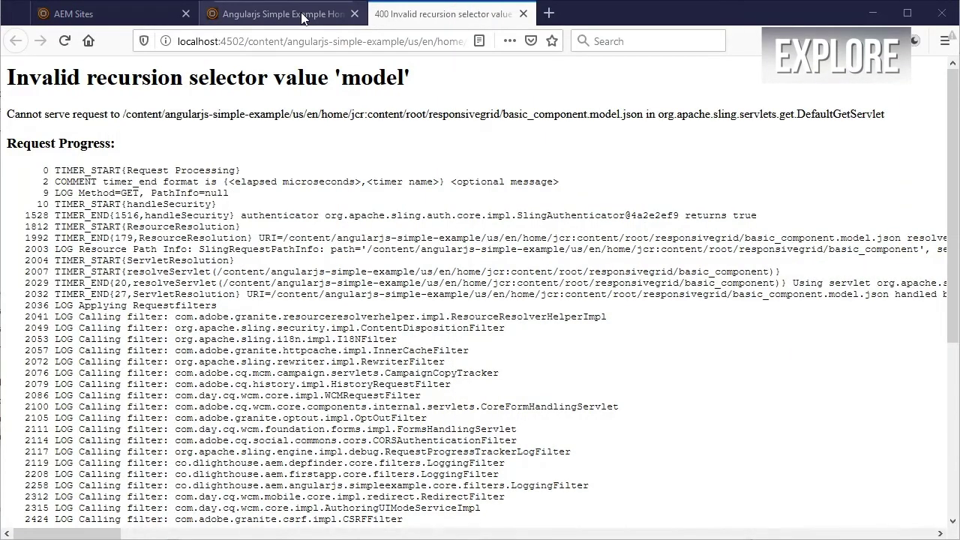
- View the home page as published and show its Augury component tree
{"action": "left_click", "coordinate": [303, 15]}
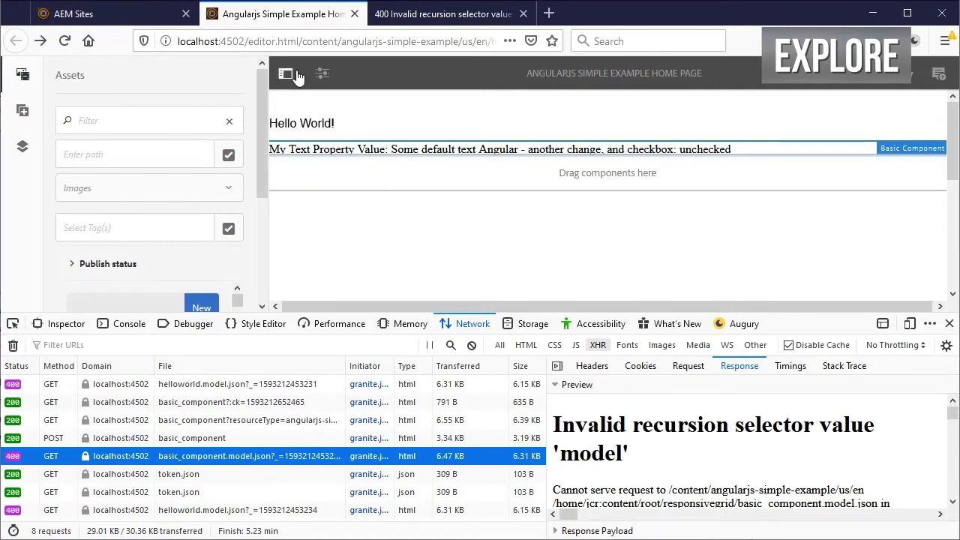
{"action": "left_click", "coordinate": [323, 73]}
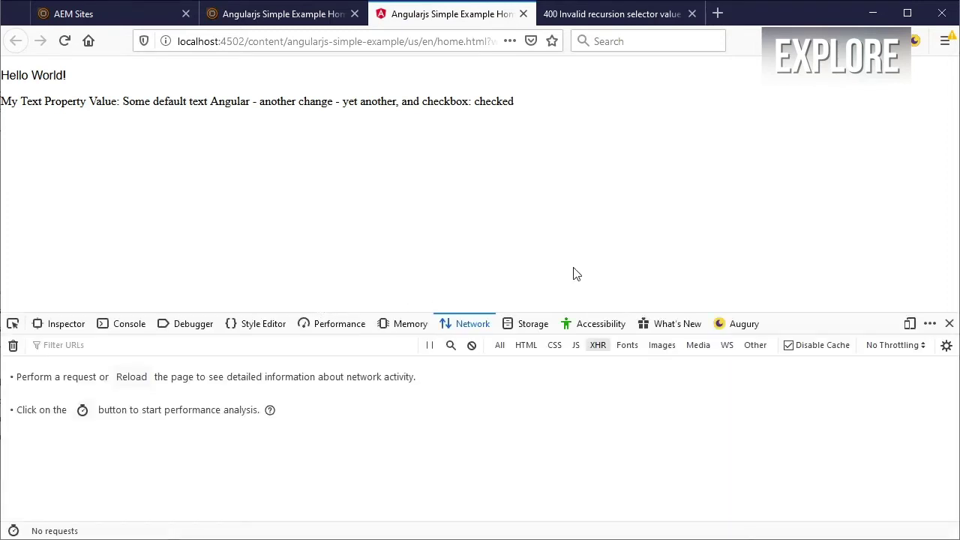
{"action": "left_click", "coordinate": [746, 324]}
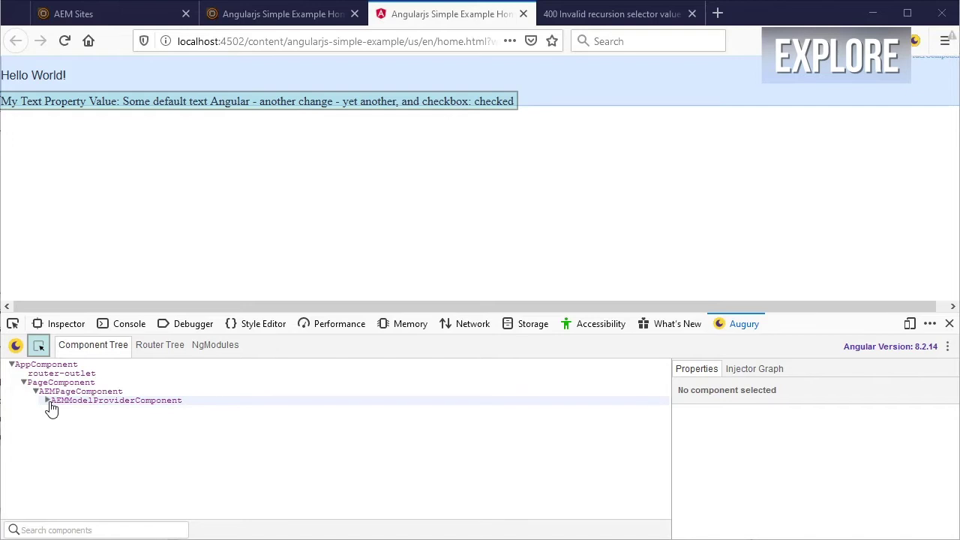
- Expand the Augury component tree down to BasicComponentComponent and inspect its state
{"action": "left_click", "coordinate": [49, 405]}
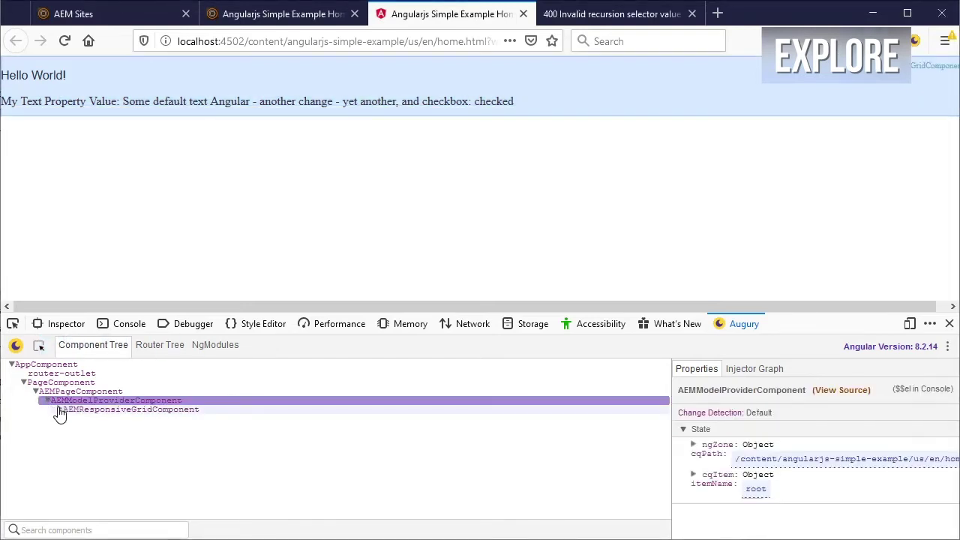
{"action": "left_click", "coordinate": [60, 412]}
{"action": "left_click", "coordinate": [72, 421]}
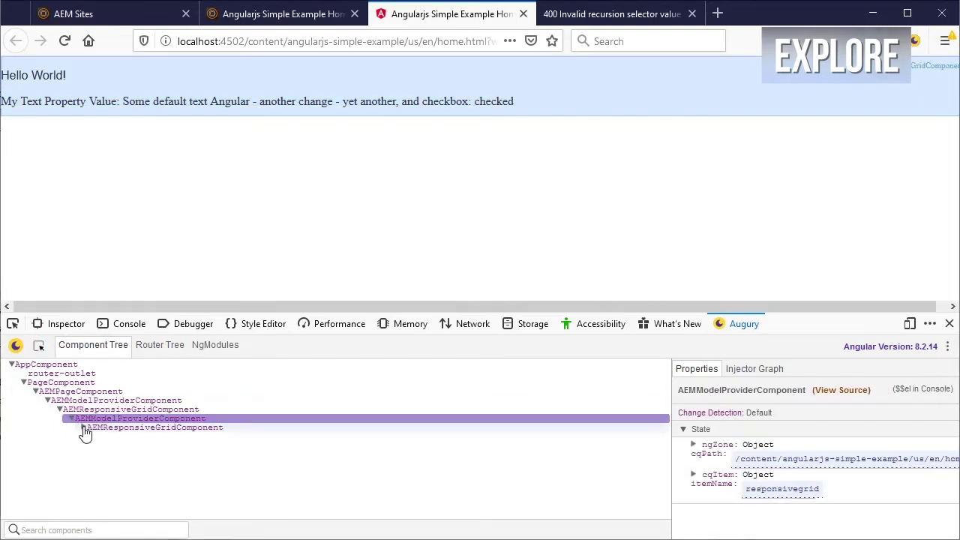
{"action": "left_click", "coordinate": [84, 429]}
{"action": "left_click", "coordinate": [95, 446]}
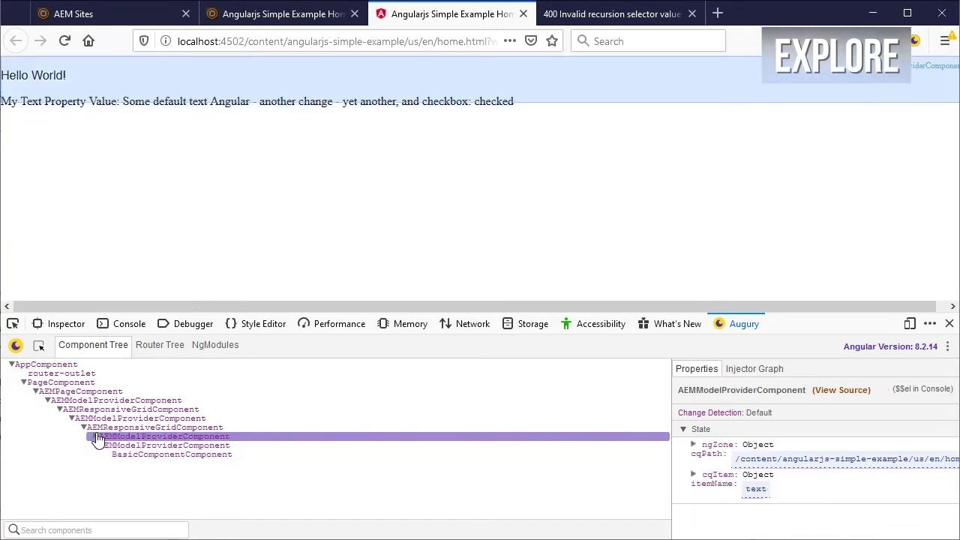
{"action": "left_click", "coordinate": [156, 456]}
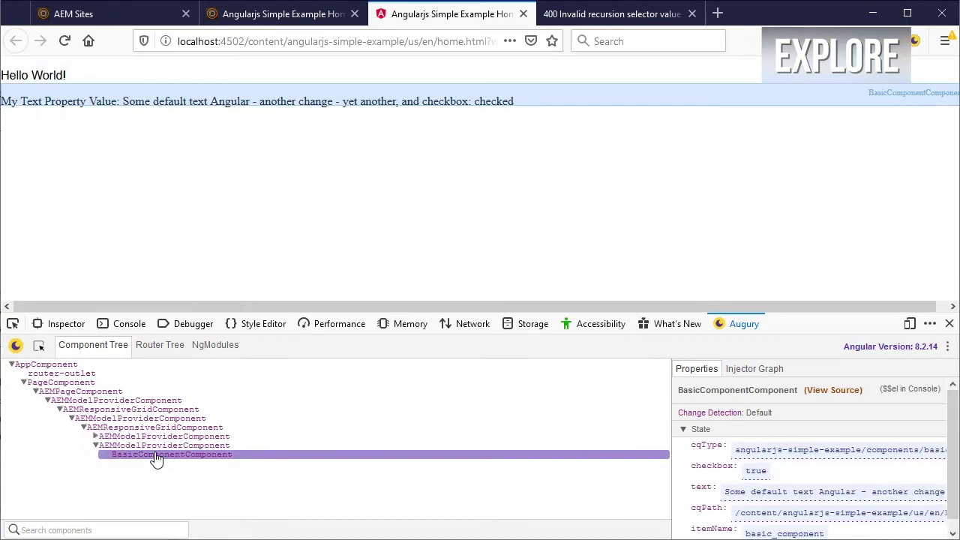
- Append '- Temporal' to BasicComponentComponent's text state value and commit it
{"action": "scroll", "coordinate": [832, 470], "scroll_direction": "down", "scroll_amount": 1}
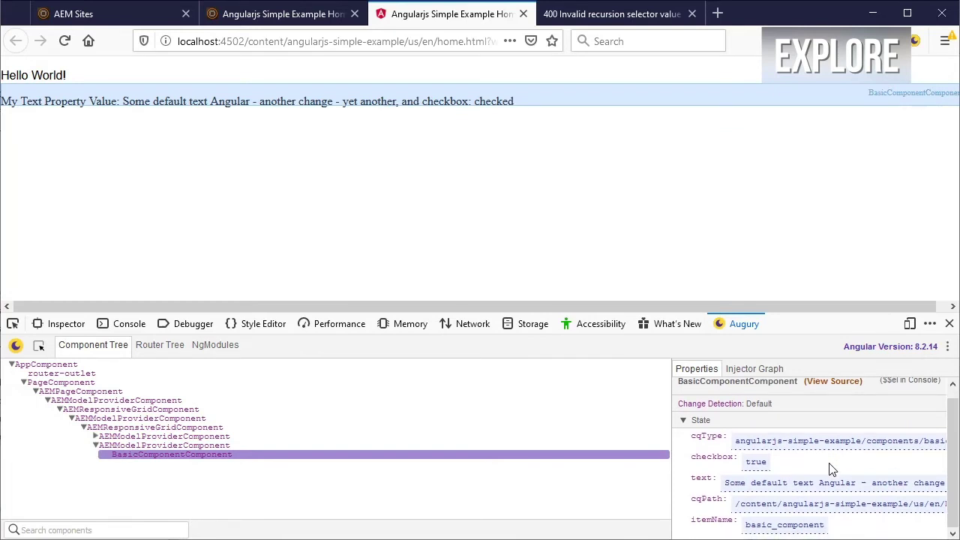
{"action": "key", "text": "Tab"}
{"action": "key", "text": "Tab"}
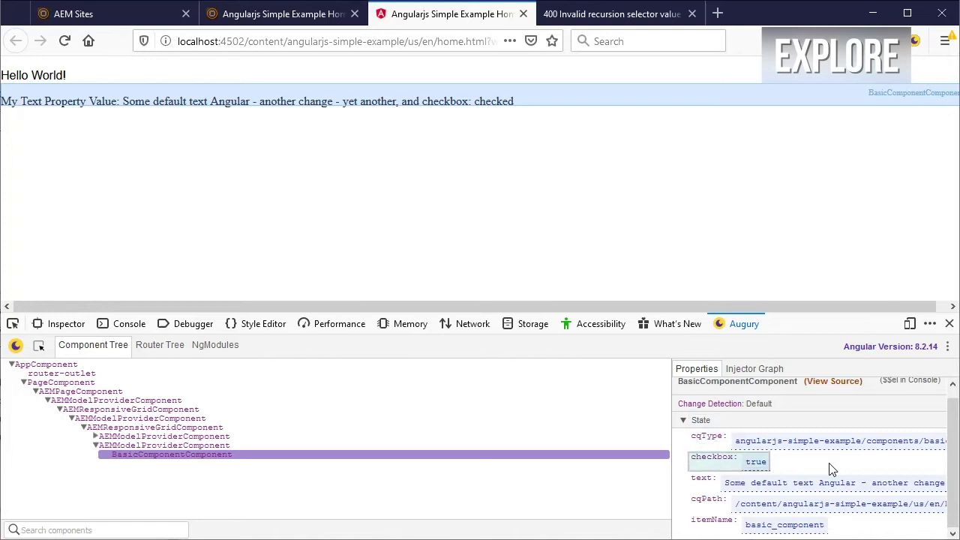
{"action": "key", "text": "Tab"}
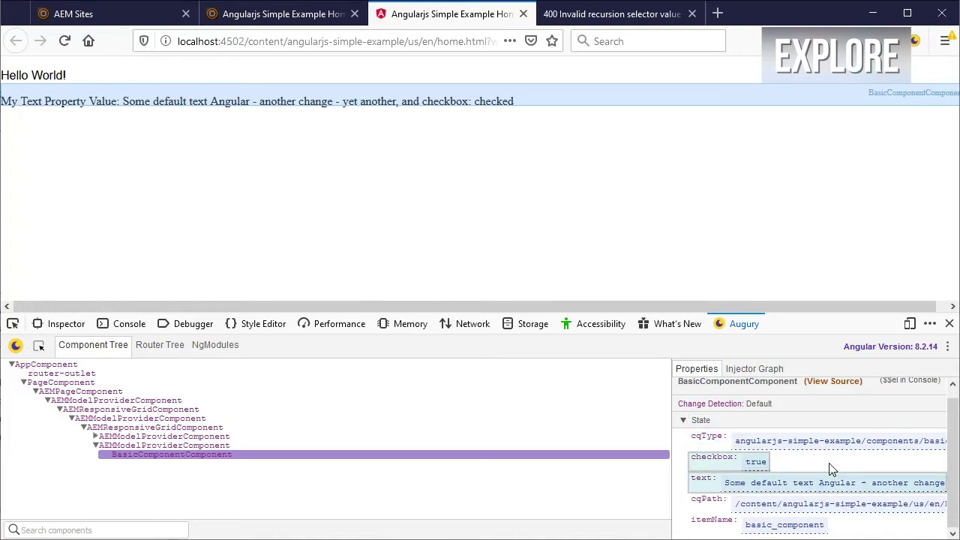
{"action": "key", "text": "Escape"}
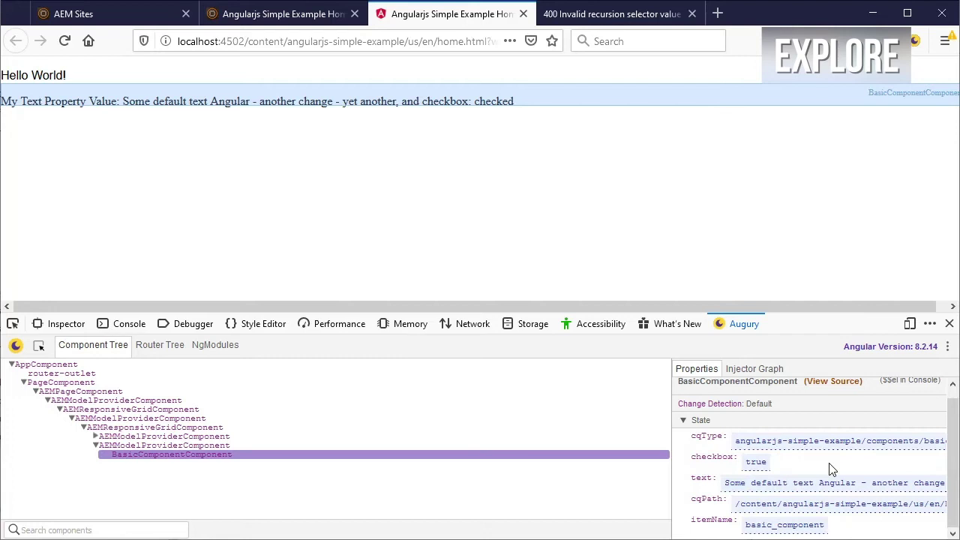
{"action": "double_click", "coordinate": [829, 484]}
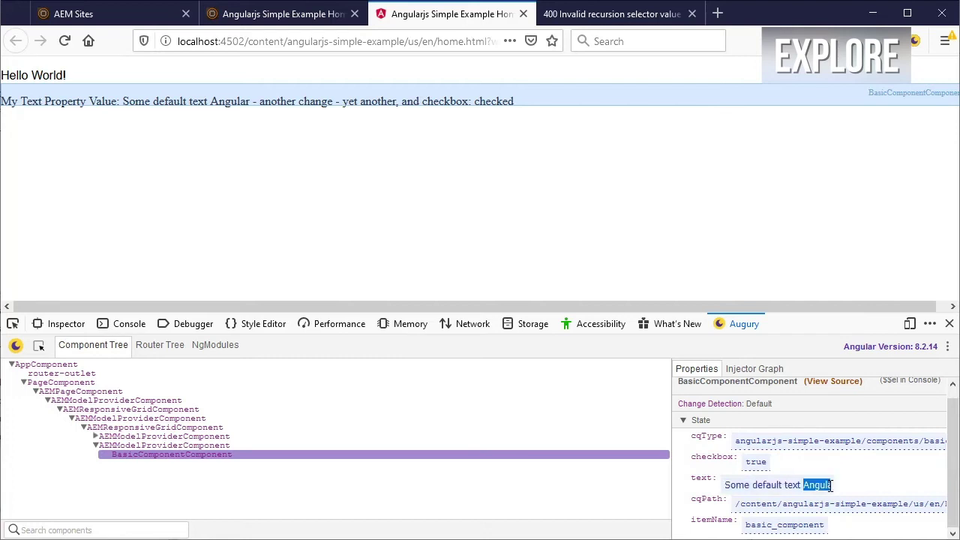
{"action": "key", "text": "End"}
{"action": "type", "text": "- Te"}
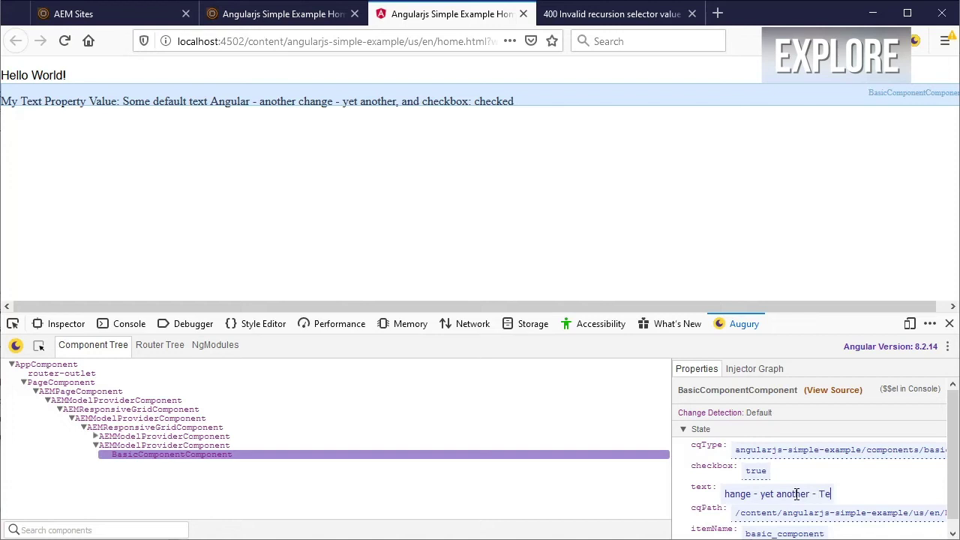
{"action": "type", "text": "mporal"}
{"action": "key", "text": "Return"}
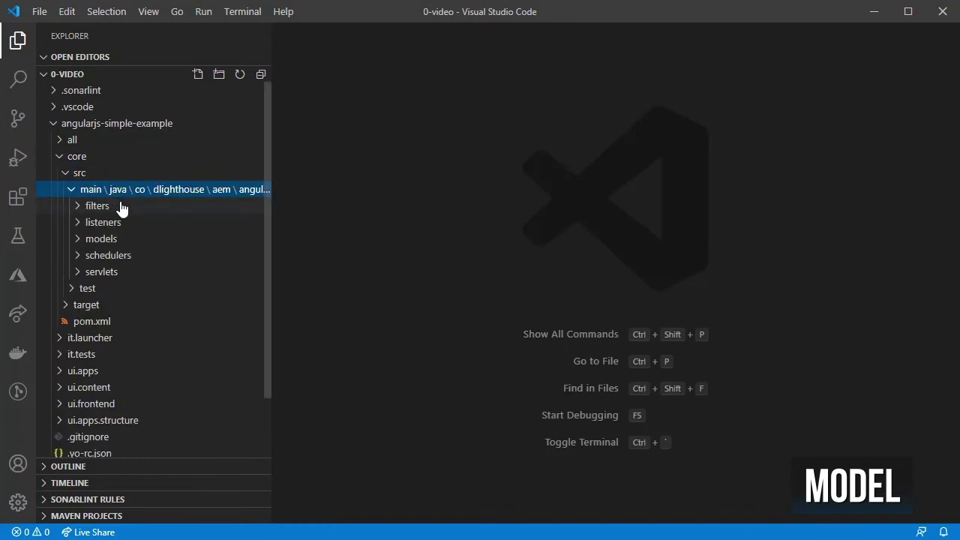
- In BasicModel.java, import ComponentExporter and add a BASIC_COMPONENT_RESOURCETYPE constant
{"action": "left_click", "coordinate": [129, 239]}
{"action": "left_click", "coordinate": [132, 257]}
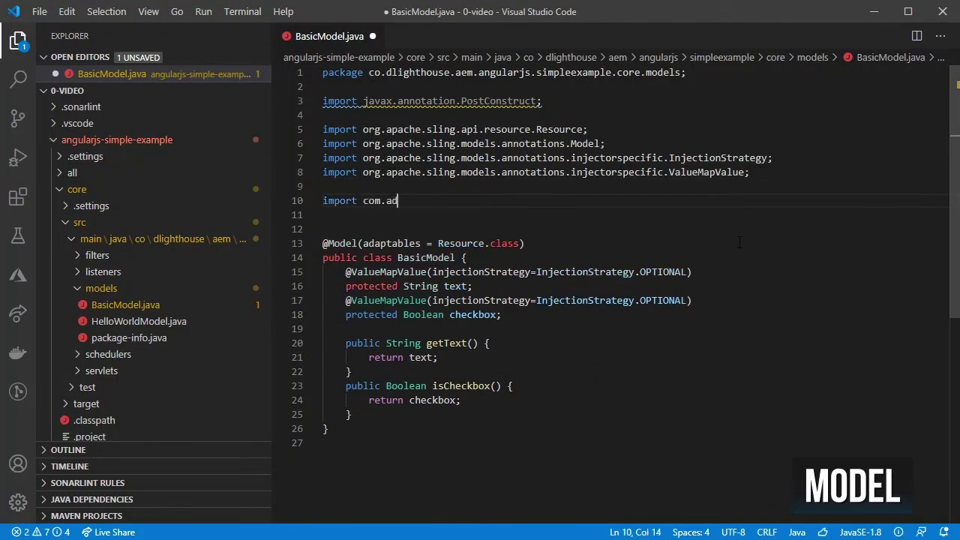
{"action": "type", "text": "obe.cq.export.json.ComponentExporter;"}
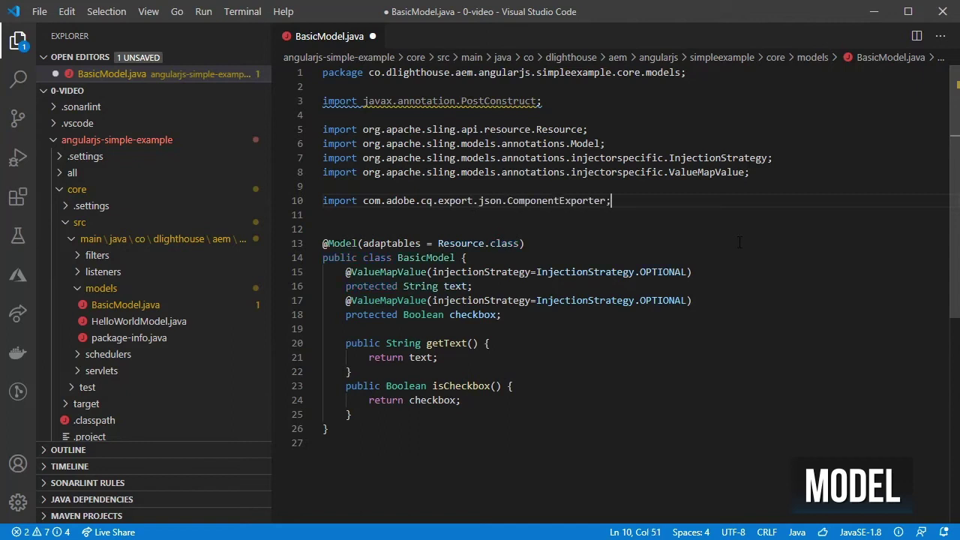
{"action": "left_click", "coordinate": [678, 257]}
{"action": "key", "text": "Return"}
{"action": "type", "text": "protec"}
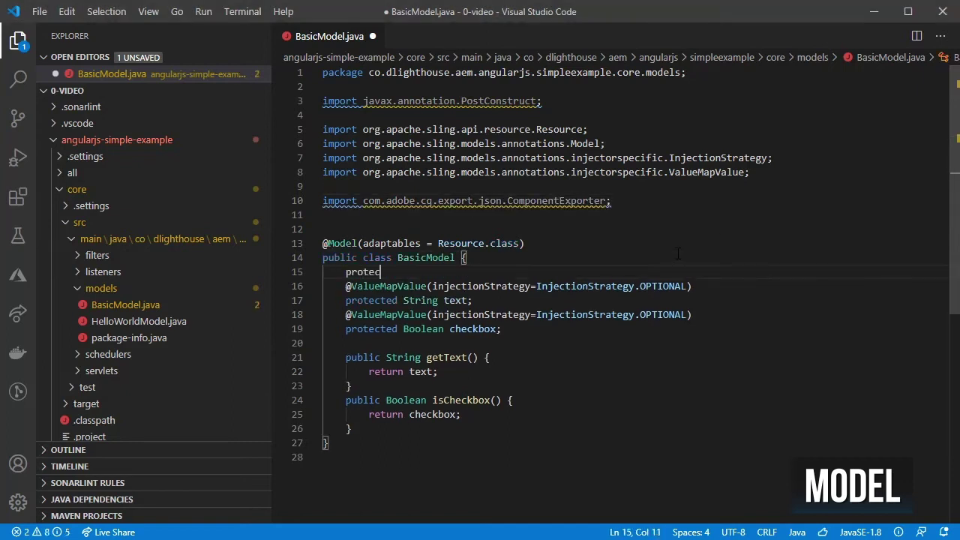
{"action": "type", "text": "ted static final String BASIC_COMPONENT_RES"}
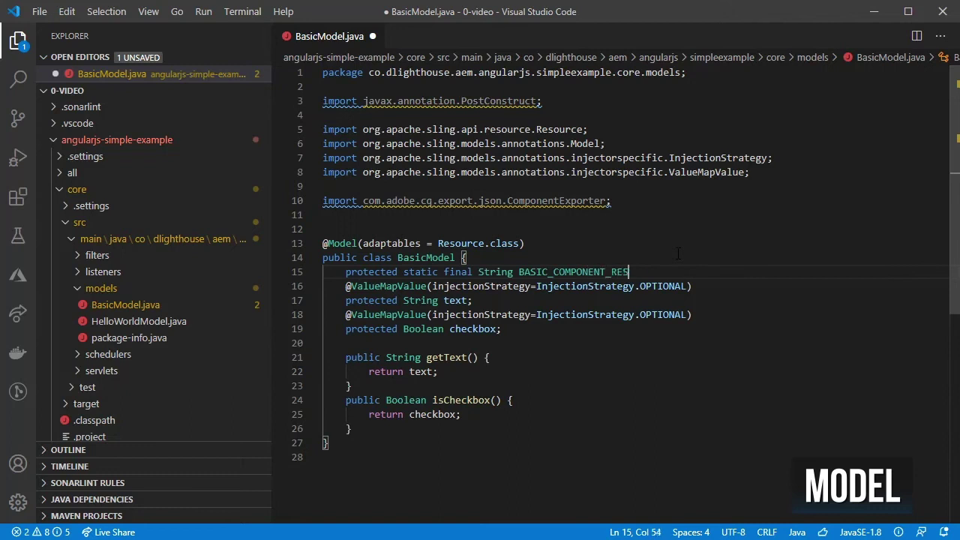
{"action": "type", "text": "OURCETYPE = \"angularjs-simple-example/compon"}
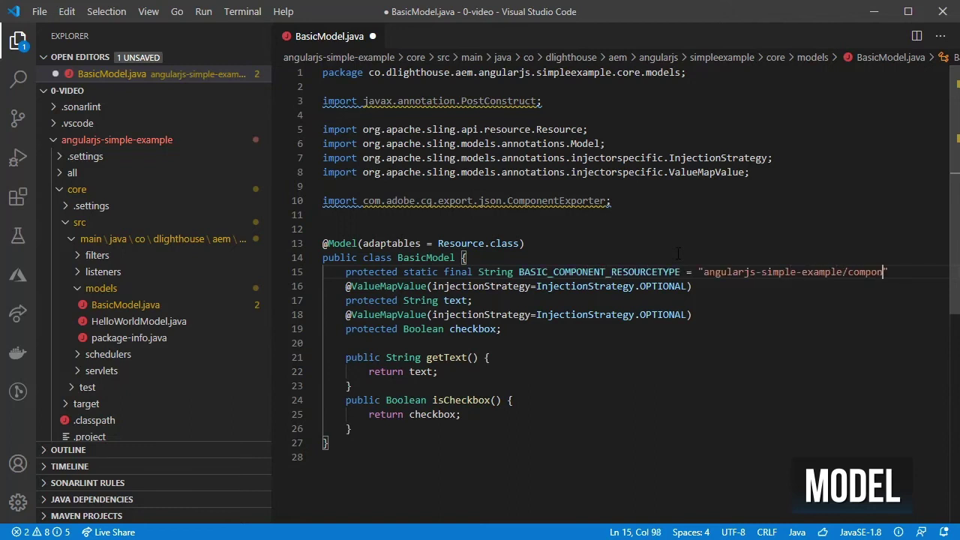
{"action": "type", "text": "ents/basic-component\";"}
- Add a getExportedType() method returning BASIC_COMPONENT_RESOURCETYPE after isCheckbox
{"action": "scroll", "coordinate": [653, 315], "scroll_direction": "down", "scroll_amount": 1}
{"action": "left_click", "coordinate": [634, 405]}
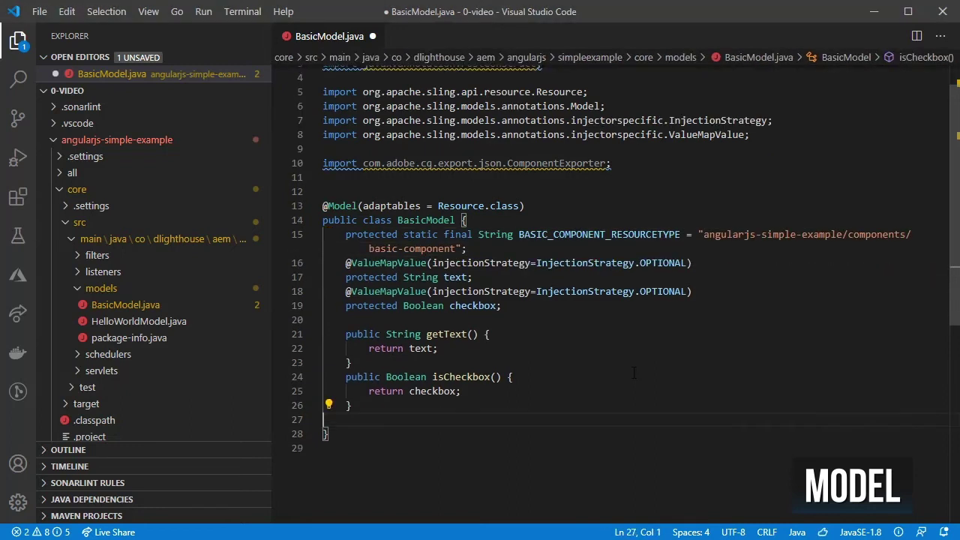
{"action": "key", "text": "Return"}
{"action": "type", "text": "public S"}
{"action": "type", "text": "tring getExported"}
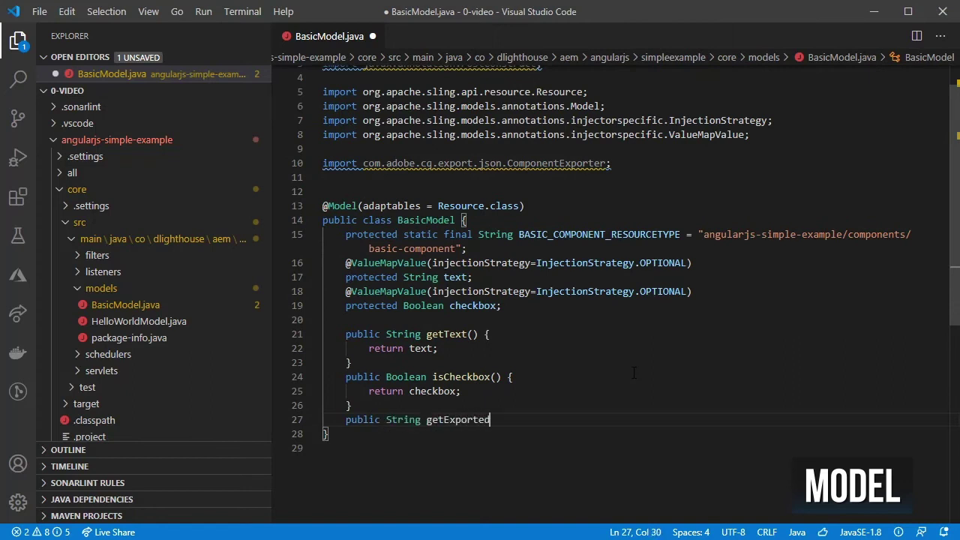
{"action": "type", "text": "Type() {"}
{"action": "key", "text": "Return"}
{"action": "key", "text": "Tab"}
{"action": "type", "text": "r"}
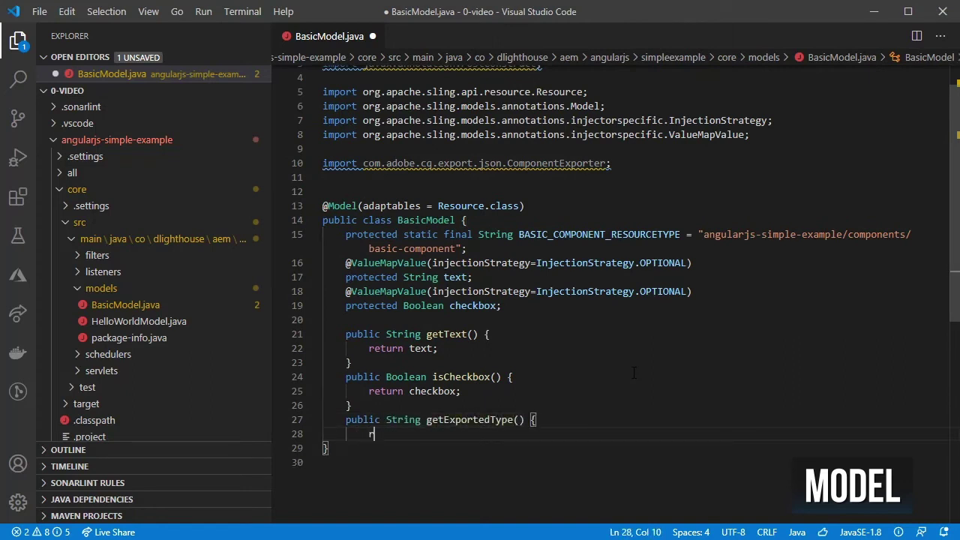
{"action": "type", "text": "eturn BASIC_COMPONENT_RESOURCETYPE;"}
{"action": "key", "text": "Return"}
{"action": "type", "text": "}"}
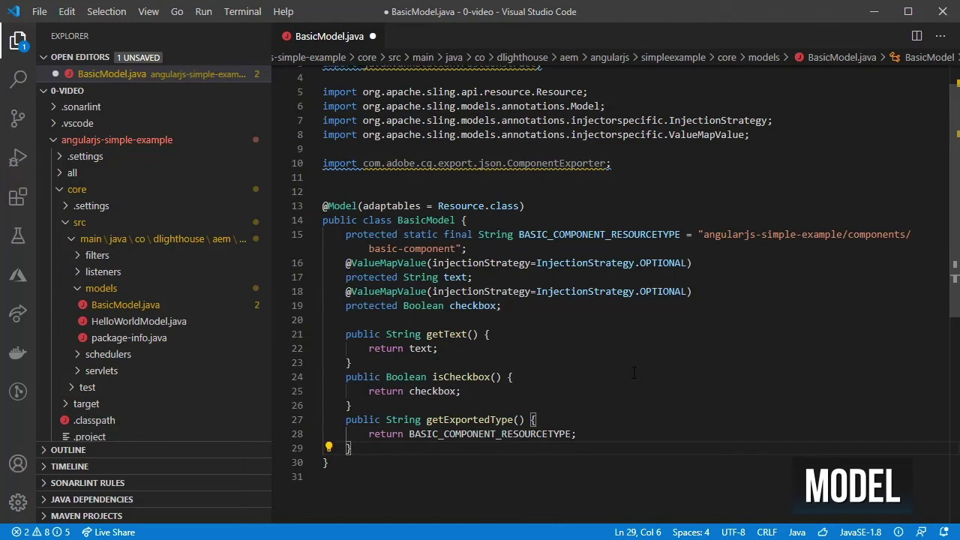
- Make the BasicModel class implement ComponentExporter and save the file
{"action": "left_click", "coordinate": [459, 220]}
{"action": "type", "text": "implements  "}
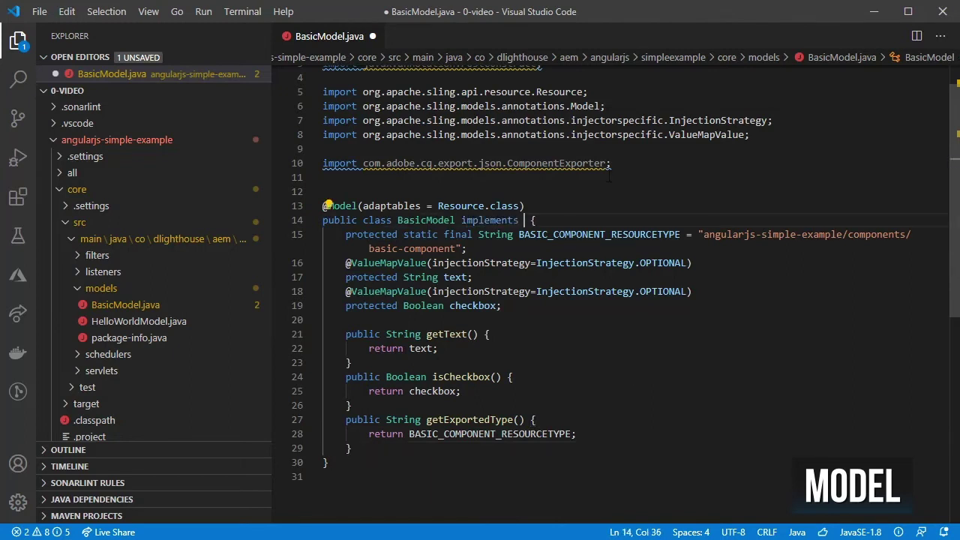
{"action": "type", "text": "ComponentExporter"}
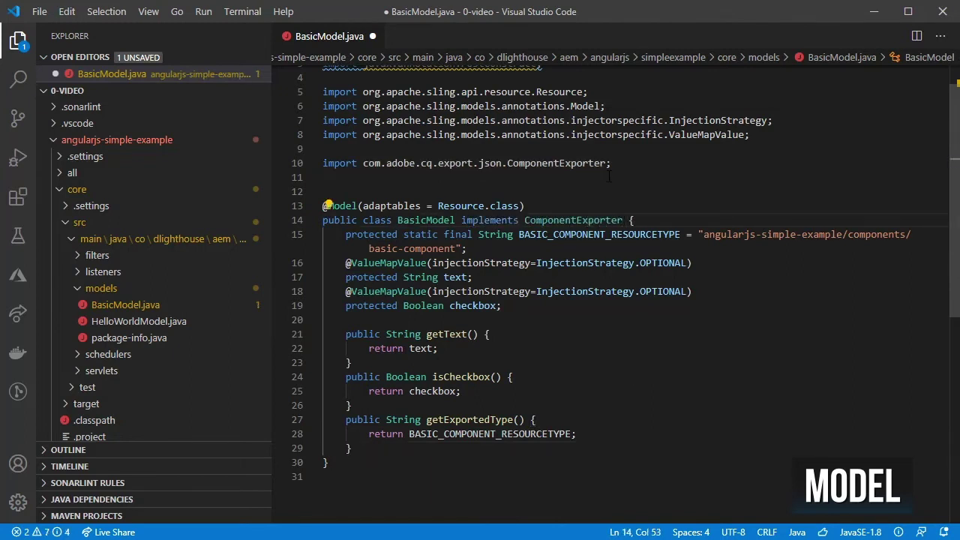
{"action": "key", "text": "ctrl+s"}
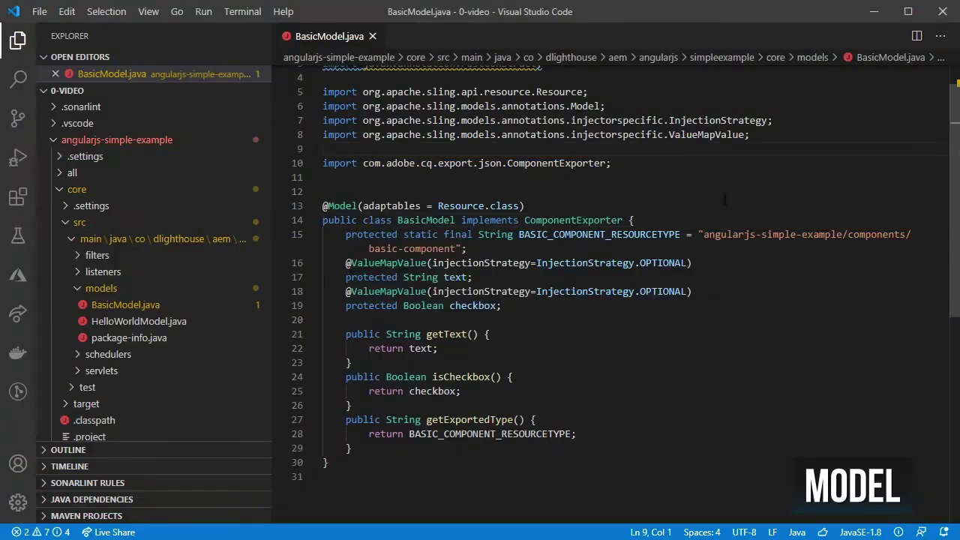
{"action": "type", "text": "import org.apache.sl"}
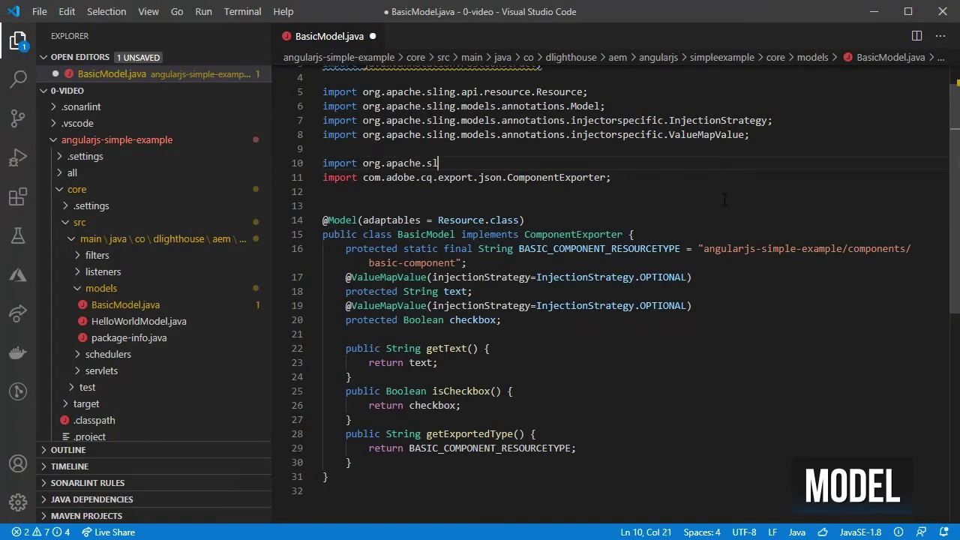
{"action": "type", "text": "ing.api.SlingHttpServletReq"}
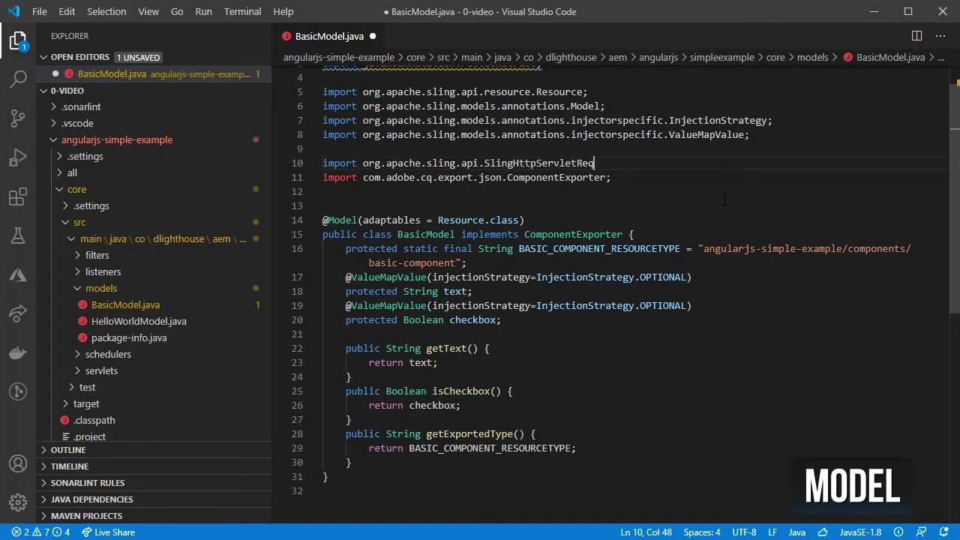
{"action": "type", "text": "uest;"}
{"action": "left_click_drag", "start_coordinate": [438, 219], "coordinate": [519, 220]}
{"action": "type", "text": "SlingHtt"}
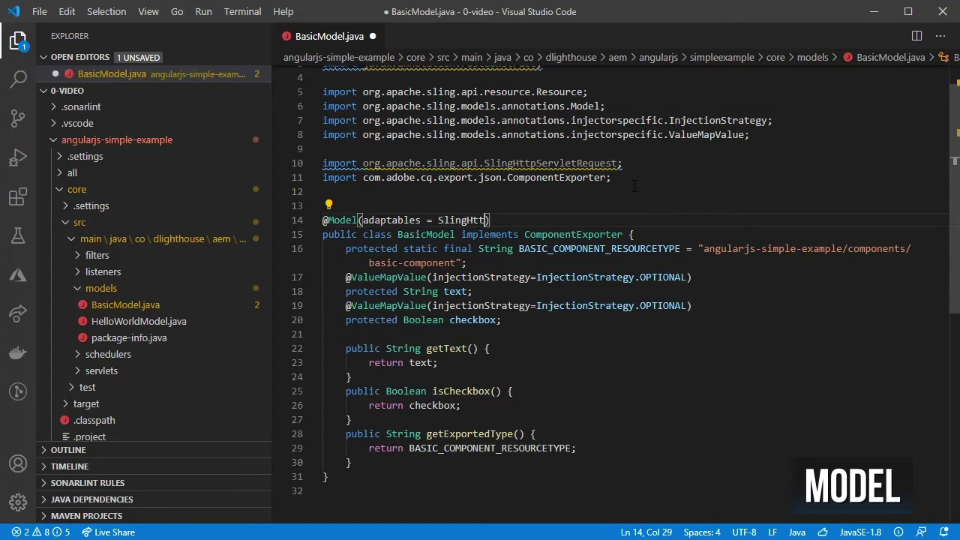
{"action": "type", "text": "pServletRequest.cl"}
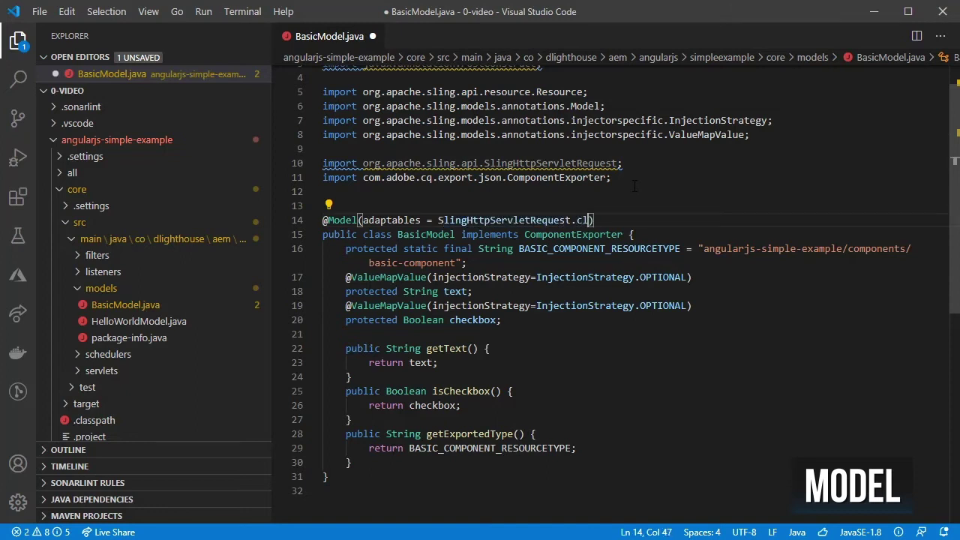
{"action": "type", "text": "ass,"}
{"action": "key", "text": "Return"}
{"action": "type", "text": "ad"}
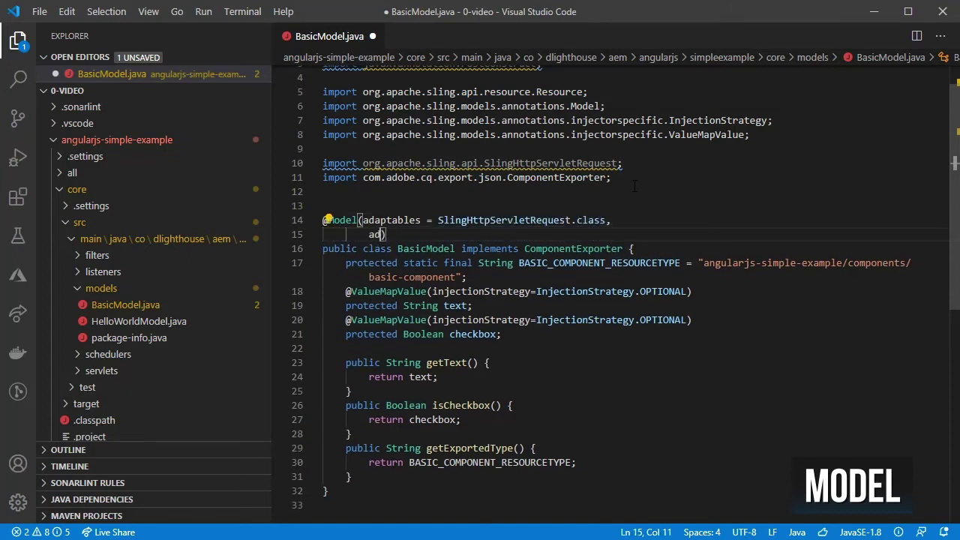
{"action": "type", "text": "apters = {ComponentE"}
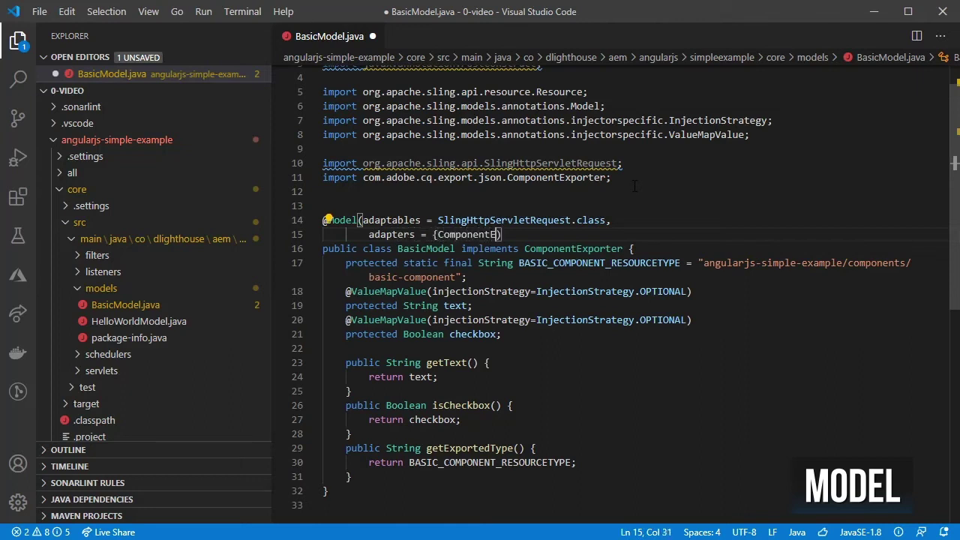
{"action": "type", "text": "xporter.class},"}
{"action": "key", "text": "Return"}
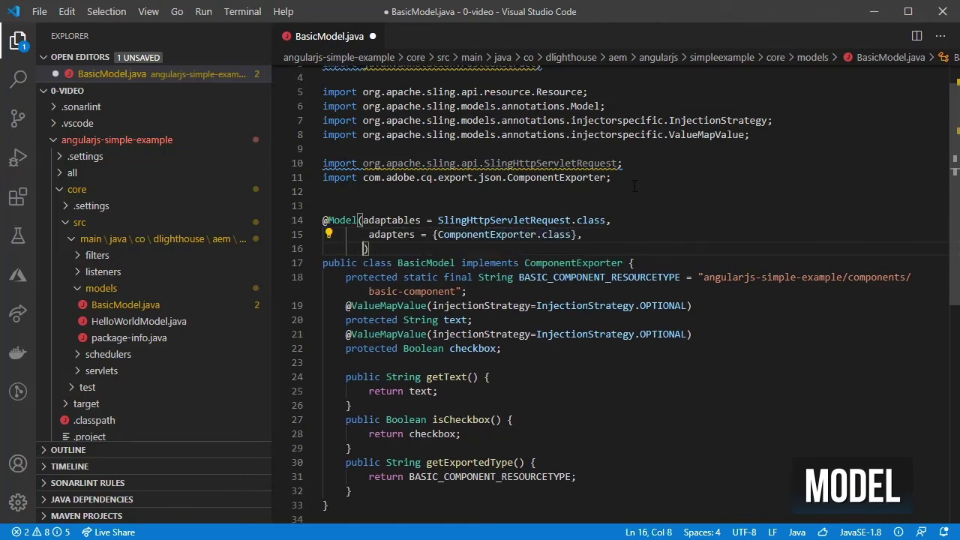
{"action": "type", "text": "resourceType = BasicModel.BASIC_COMPONENT_RESOURCETYPE"}
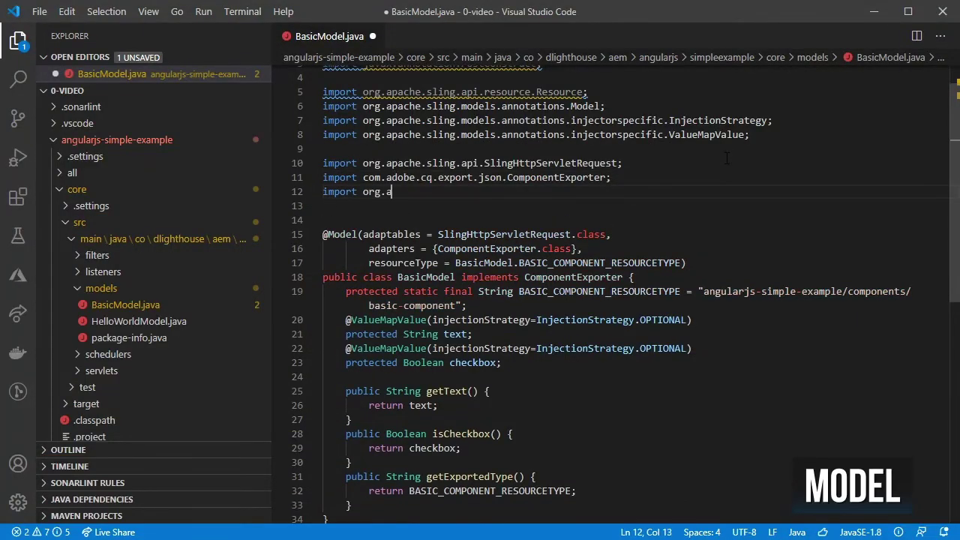
{"action": "type", "text": "odels.annota"}
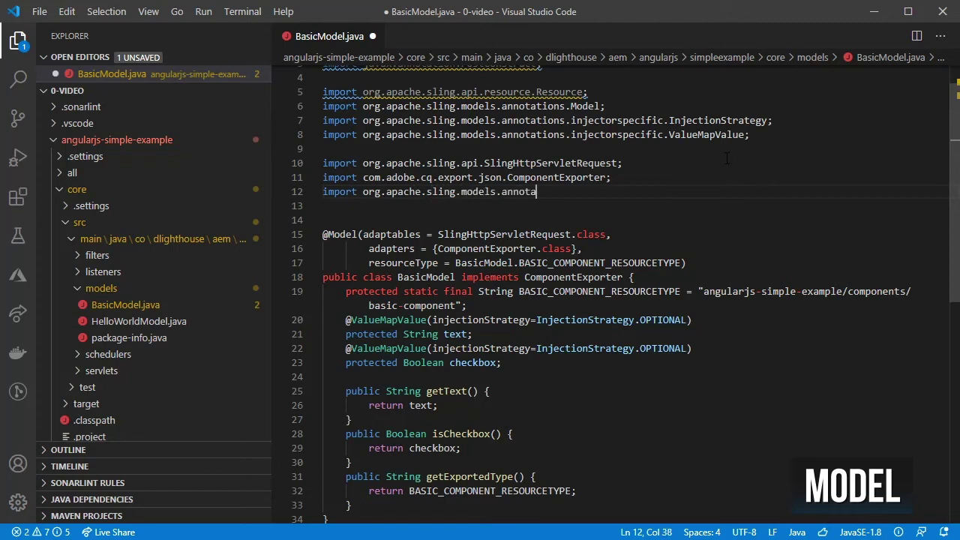
{"action": "type", "text": "tions.Exporter;"}
{"action": "key", "text": "Return"}
{"action": "type", "text": "import com.adobe"}
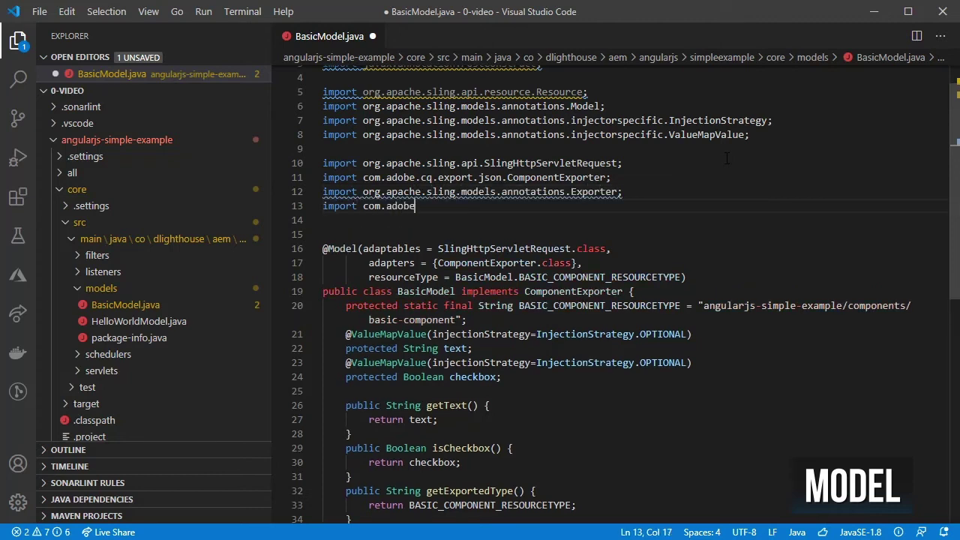
{"action": "type", "text": ".cq.export.json.ExporterConstants;"}
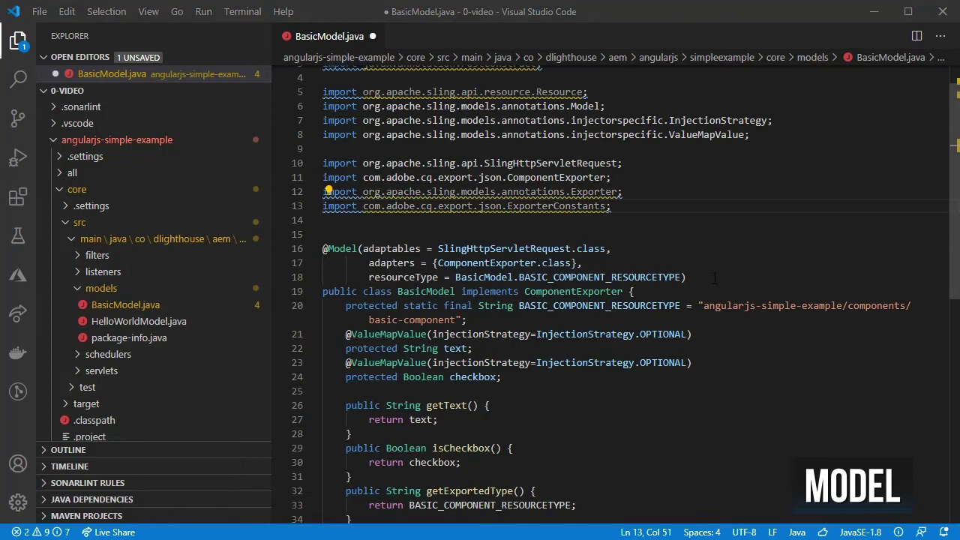
{"action": "key", "text": "Down"}
{"action": "key", "text": "Down"}
{"action": "key", "text": "Down"}
{"action": "key", "text": "End"}
{"action": "key", "text": "Return"}
{"action": "type", "text": "@Exporter(na"}
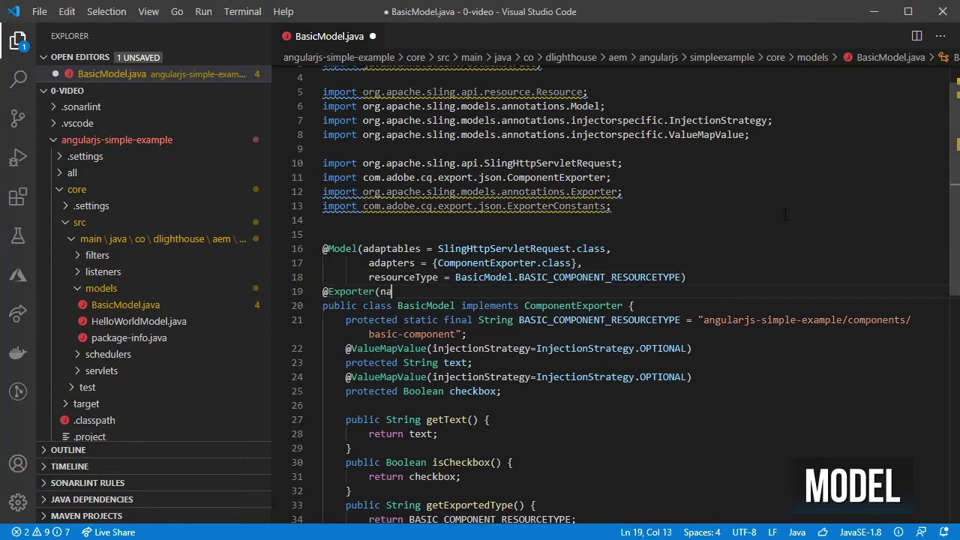
{"action": "type", "text": "me = ExporterConstants.S"}
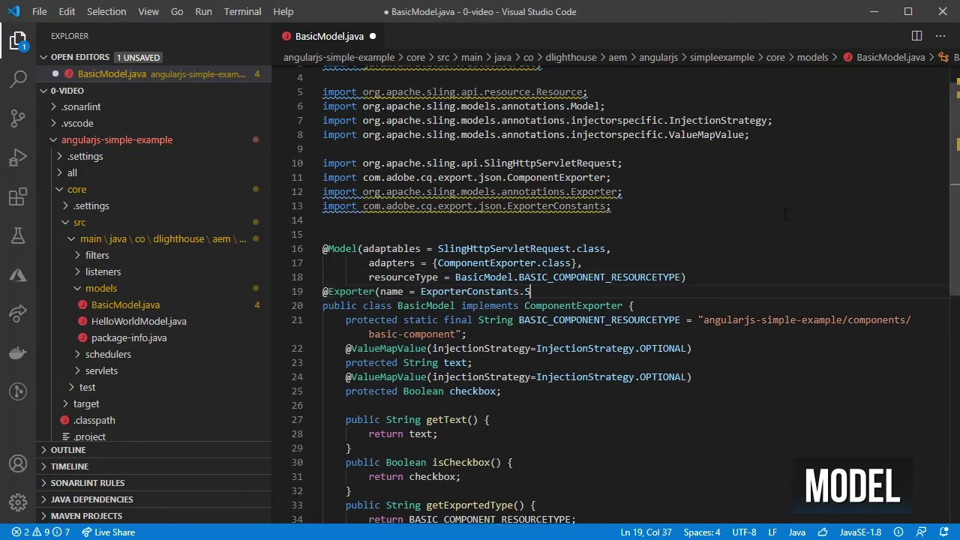
{"action": "type", "text": "LING_MODEL_EXPORTER_NAM"}
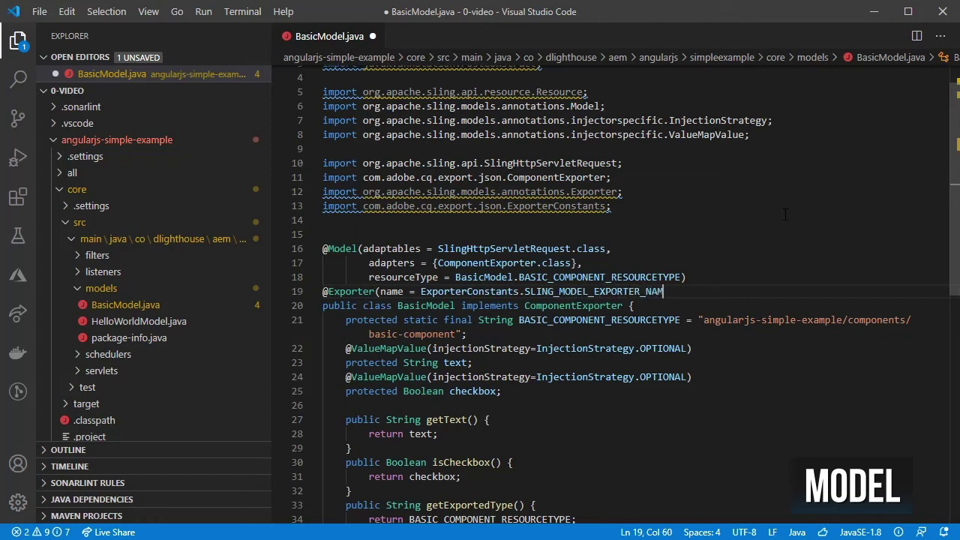
{"action": "type", "text": "E, extensions = ExporterConstants."}
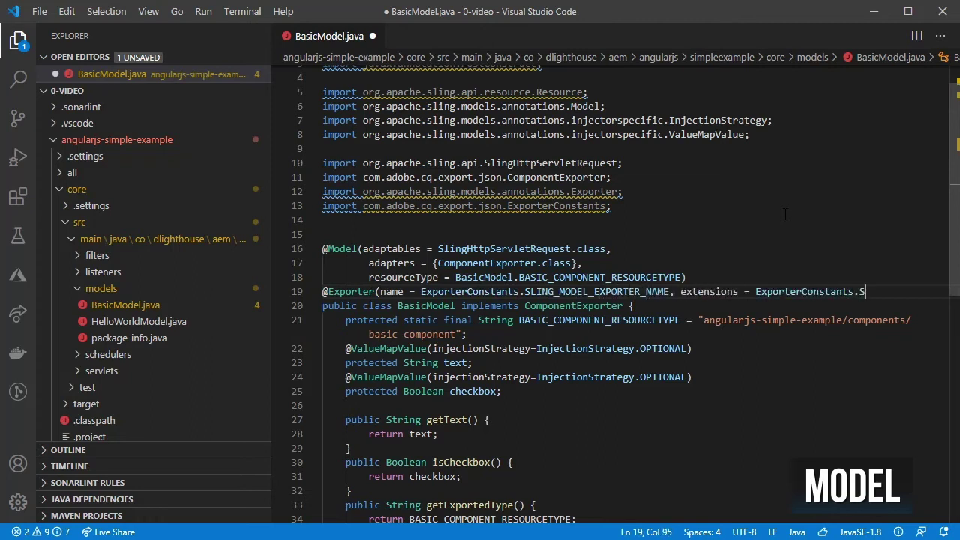
{"action": "type", "text": "SLING_MODEL_EXTENSION)"}
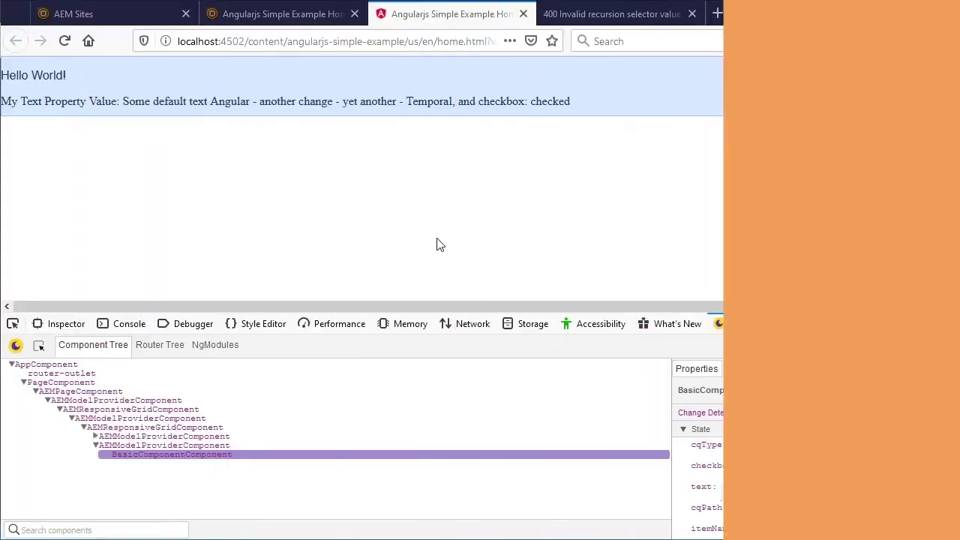
- Reload the basic_component model.json tab to get its JSON, then return to the page editor
{"action": "left_click", "coordinate": [593, 13]}
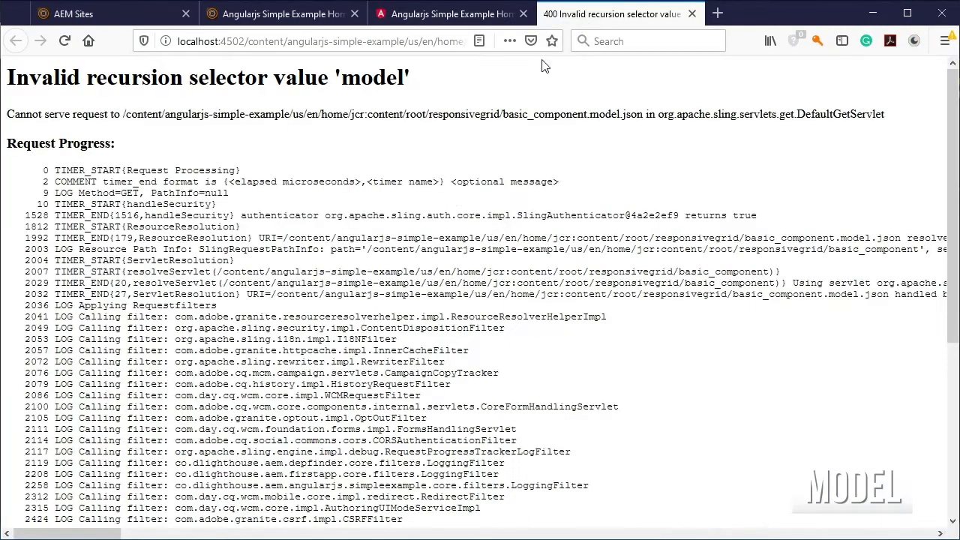
{"action": "key", "text": "F5"}
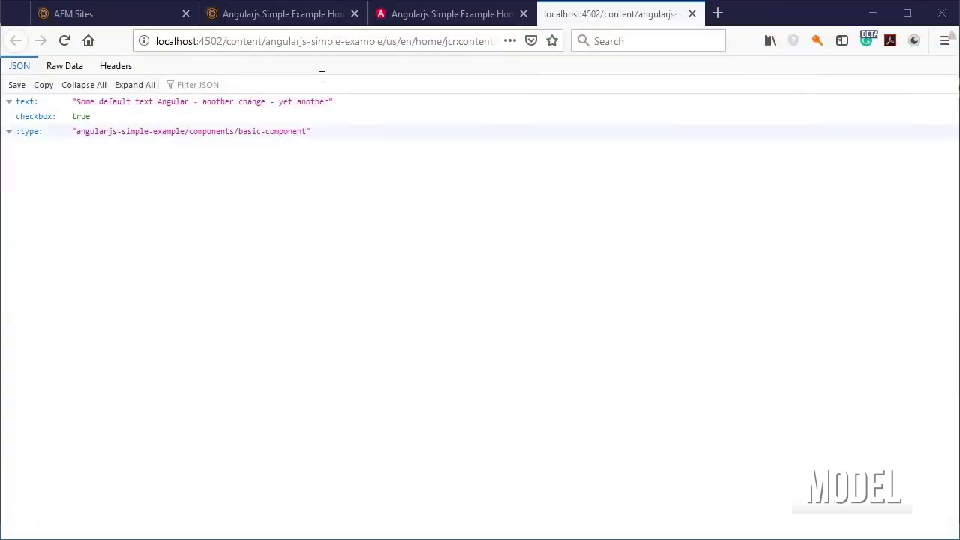
{"action": "left_click", "coordinate": [303, 15]}
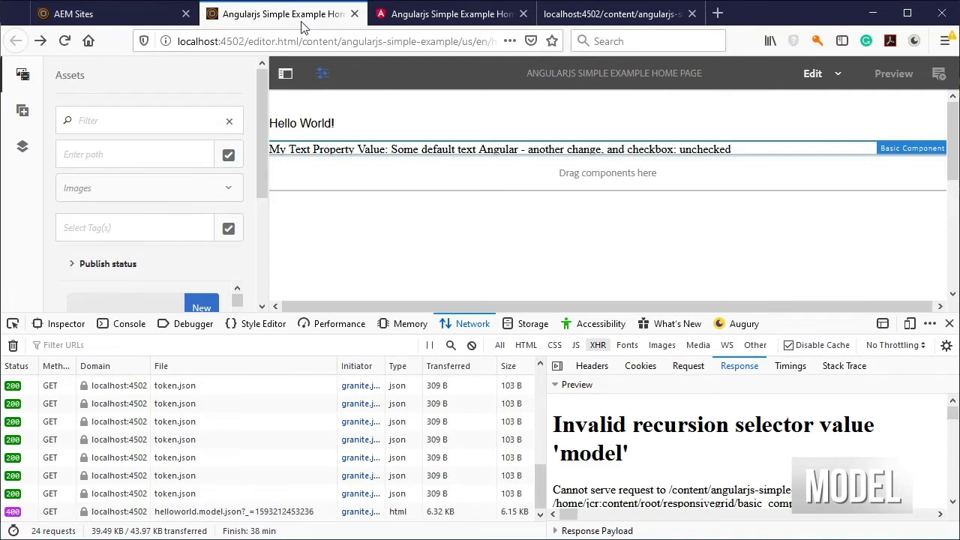
- Replace 'yet another' with 'removed the change' in the component text and uncheck its checkbox
{"action": "left_click", "coordinate": [375, 152]}
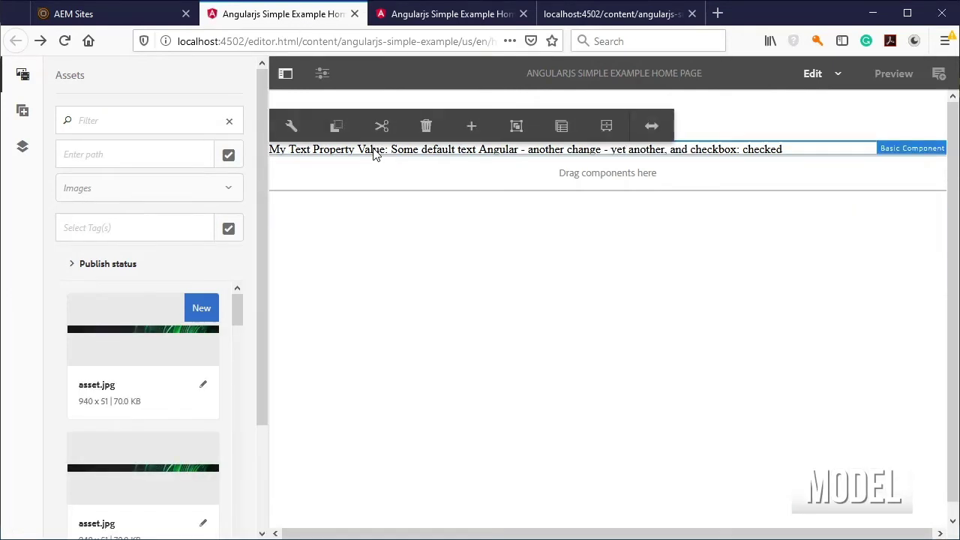
{"action": "double_click", "coordinate": [375, 152]}
{"action": "left_click_drag", "start_coordinate": [494, 184], "coordinate": [600, 188]}
{"action": "type", "text": "removed the change"}
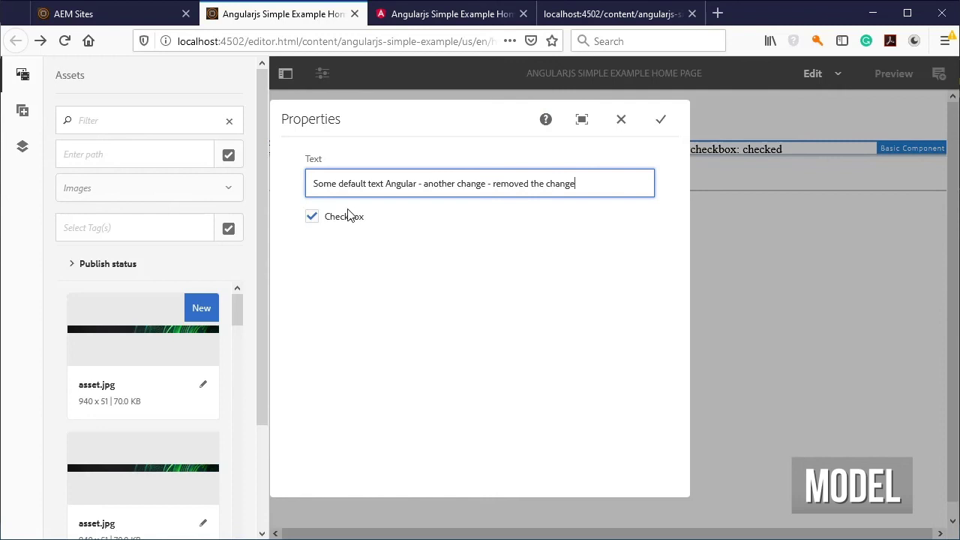
{"action": "left_click", "coordinate": [347, 215]}
{"action": "left_click", "coordinate": [661, 120]}
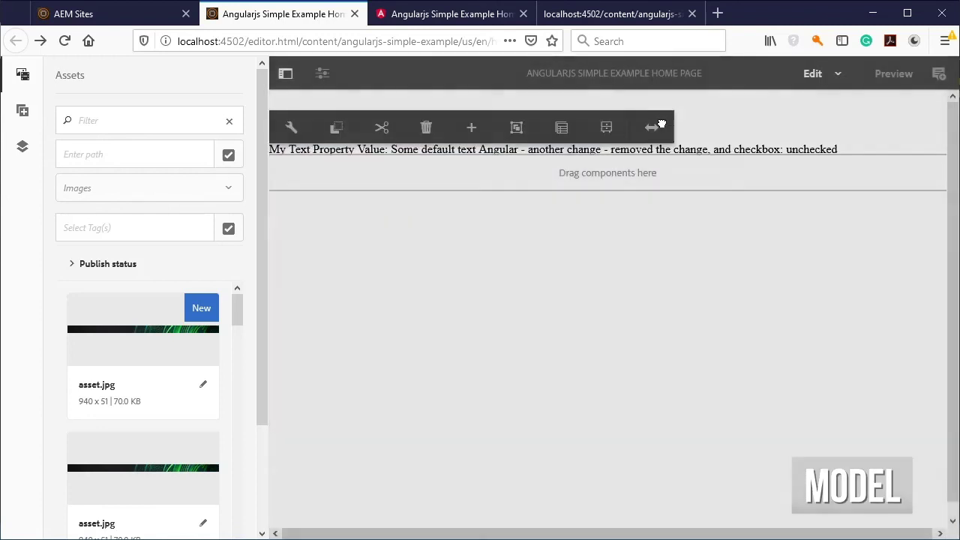